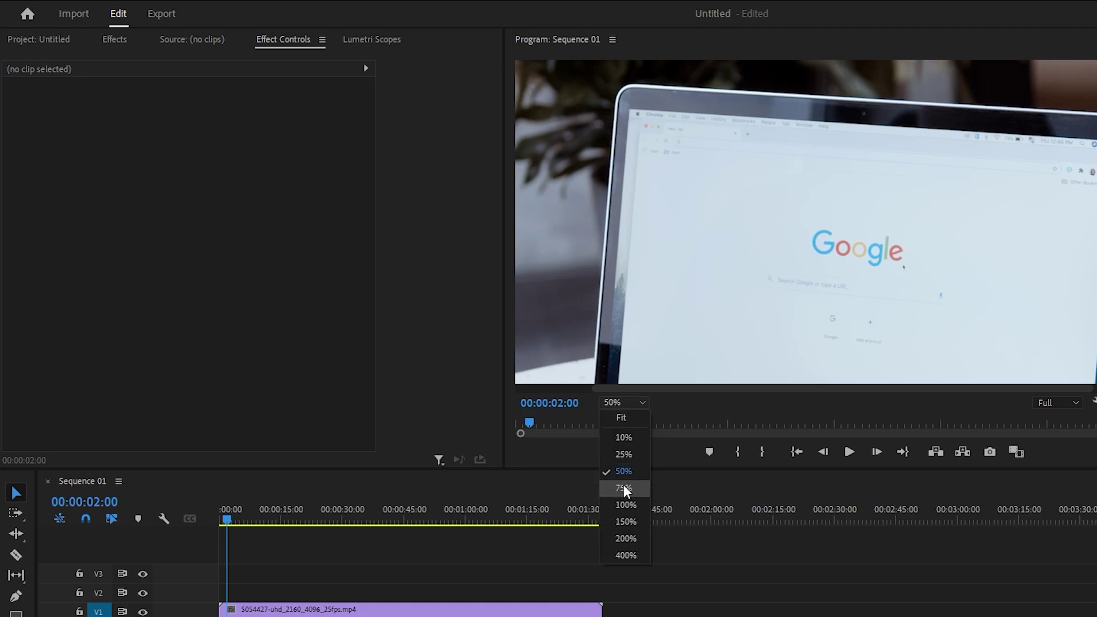
Step: Set the Program Monitor zoom to 25%, after trying 75% and 50%, to show the whole laptop
{"action": "left_click", "coordinate": [621, 488]}
{"action": "left_click", "coordinate": [629, 403]}
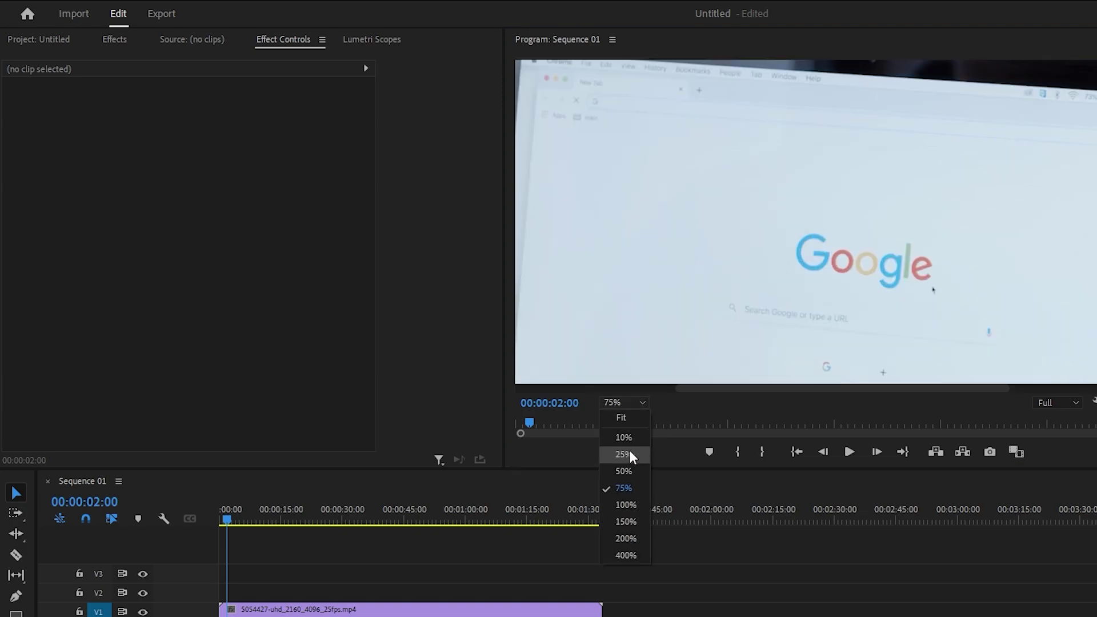
{"action": "left_click", "coordinate": [623, 471]}
{"action": "left_click", "coordinate": [626, 403]}
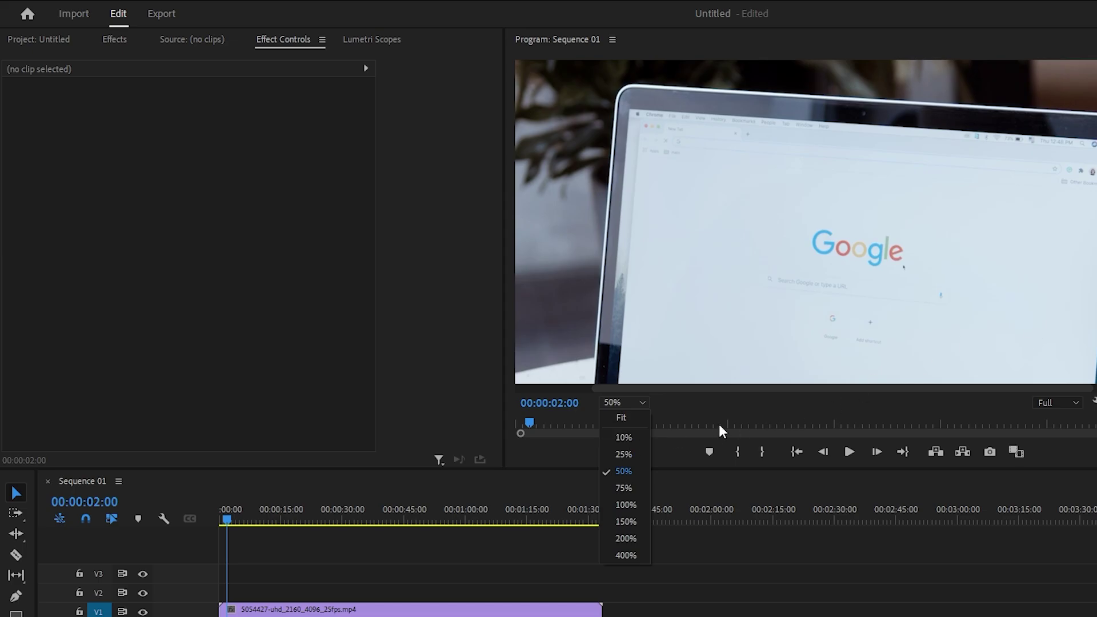
{"action": "left_click", "coordinate": [623, 453]}
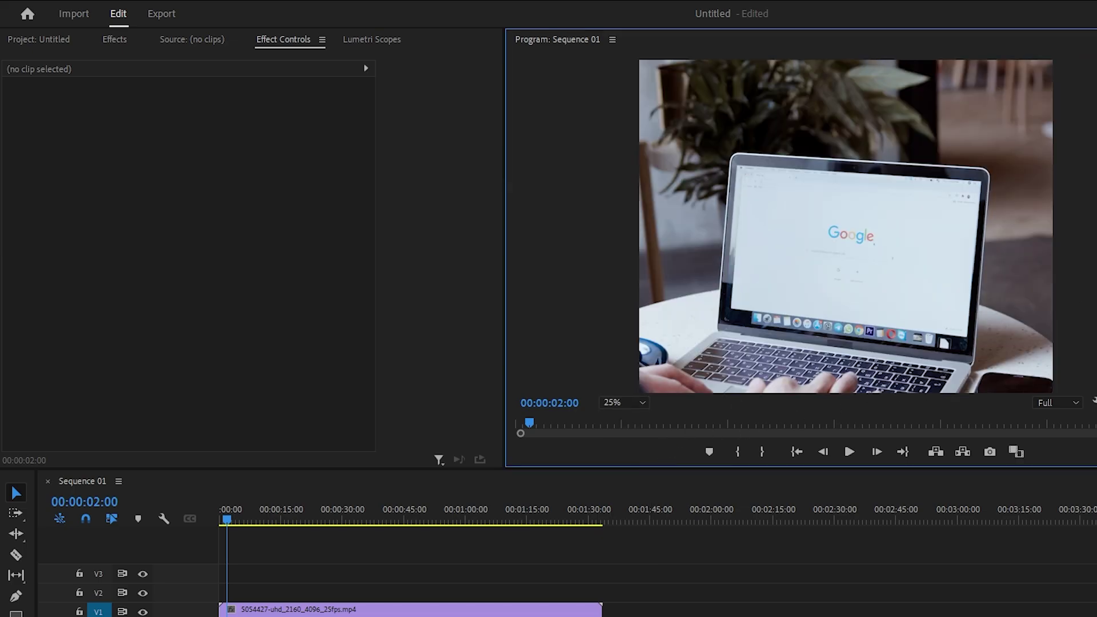
{"action": "scroll", "coordinate": [846, 227], "scroll_direction": "down", "scroll_amount": 3}
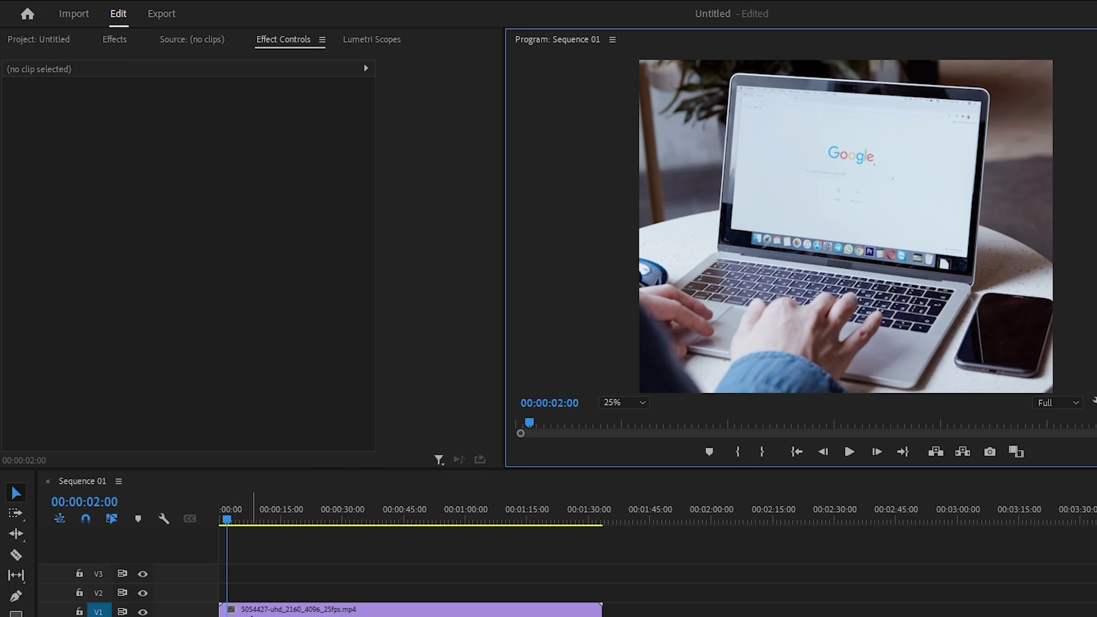
Step: Alt-drag the laptop clip from V1 up onto V2 to duplicate it
{"action": "left_click", "coordinate": [249, 609]}
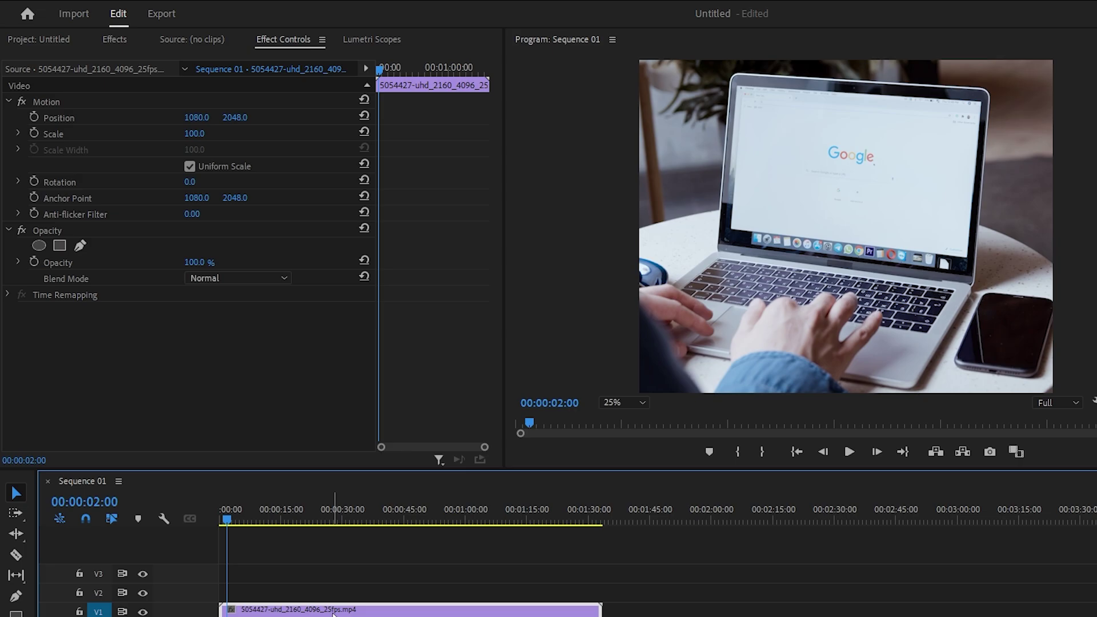
{"action": "left_click_drag", "start_coordinate": [334, 612], "coordinate": [336, 591]}
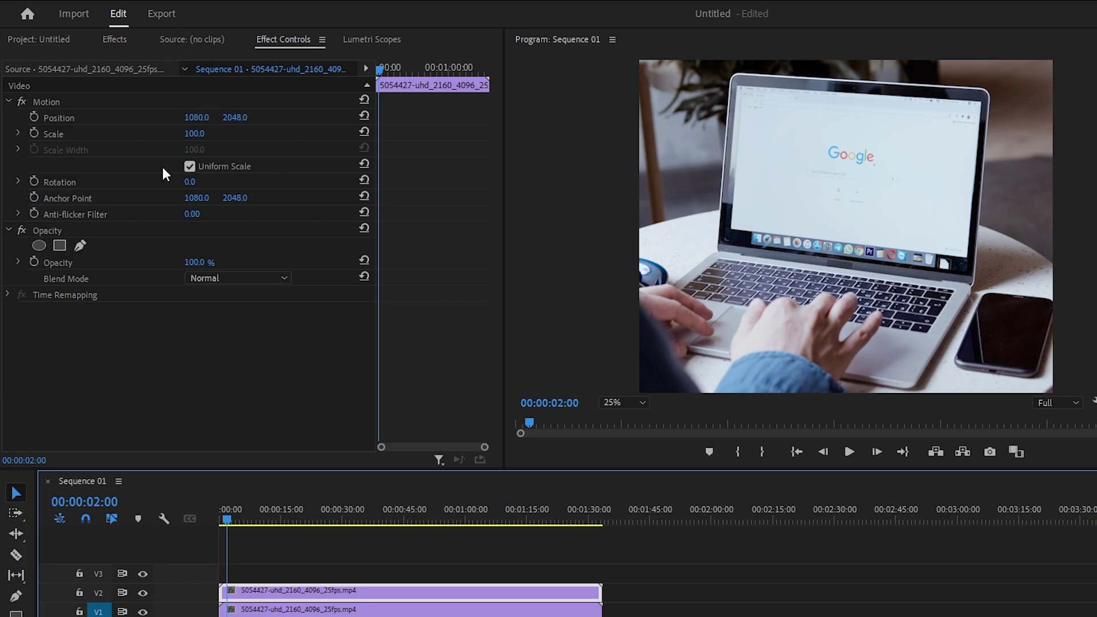
Step: Draw a four-point Pen mask under Opacity around the laptop screen
{"action": "left_click", "coordinate": [53, 230]}
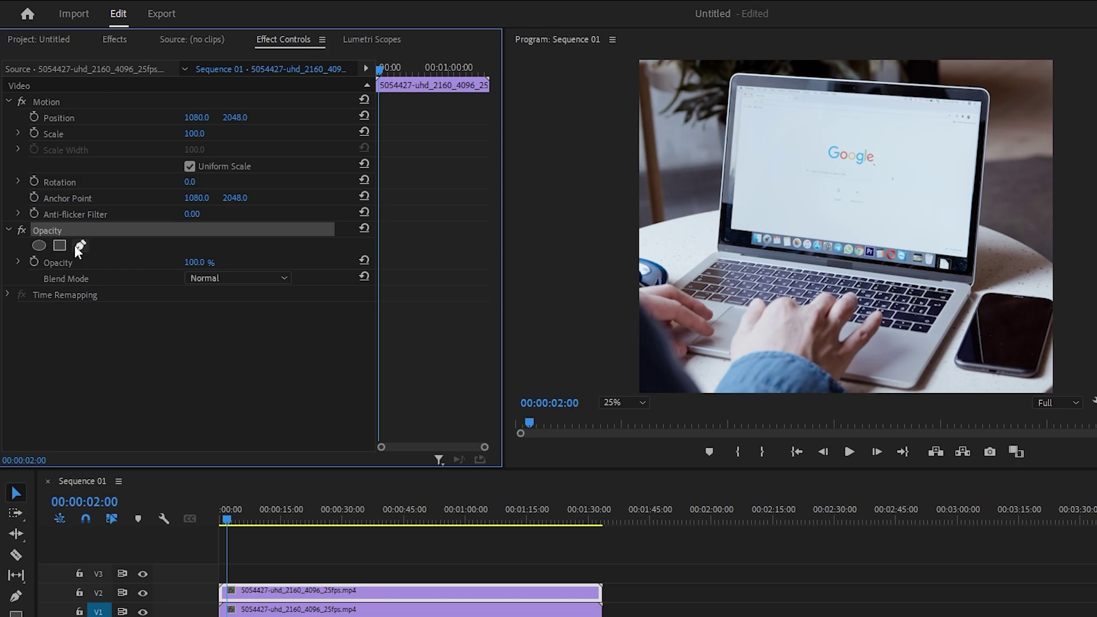
{"action": "left_click", "coordinate": [80, 246]}
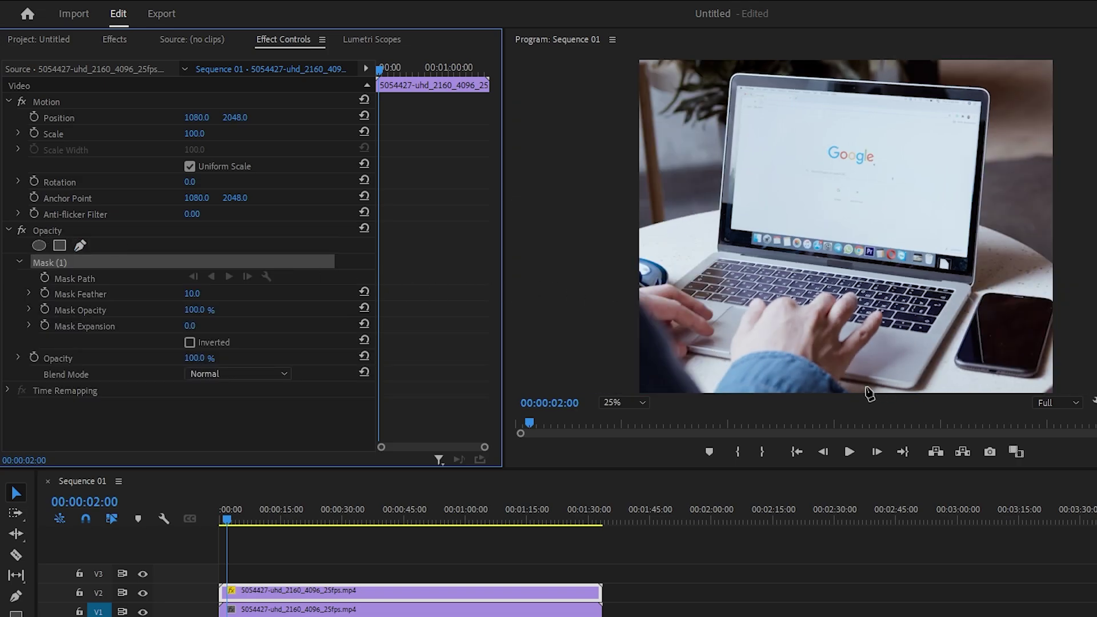
{"action": "left_click", "coordinate": [967, 284]}
{"action": "left_click", "coordinate": [731, 247]}
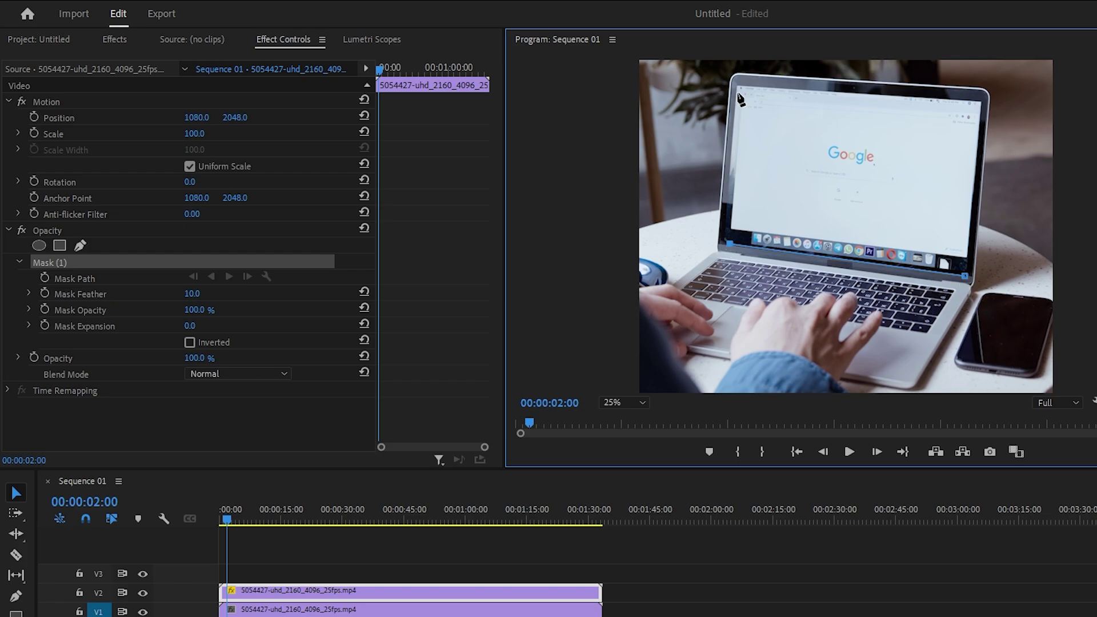
{"action": "left_click", "coordinate": [739, 98]}
{"action": "left_click", "coordinate": [980, 103]}
{"action": "left_click", "coordinate": [967, 284]}
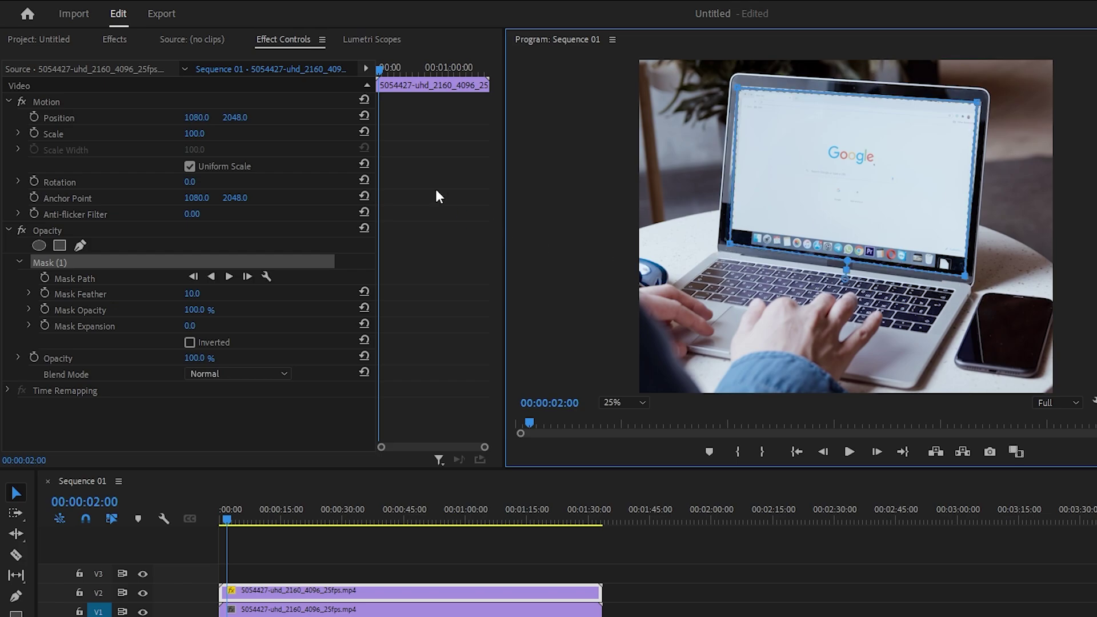
Step: Nest the masked V2 clip as Nested Sequence 06 and select it
{"action": "right_click", "coordinate": [298, 593]}
{"action": "left_click", "coordinate": [356, 368]}
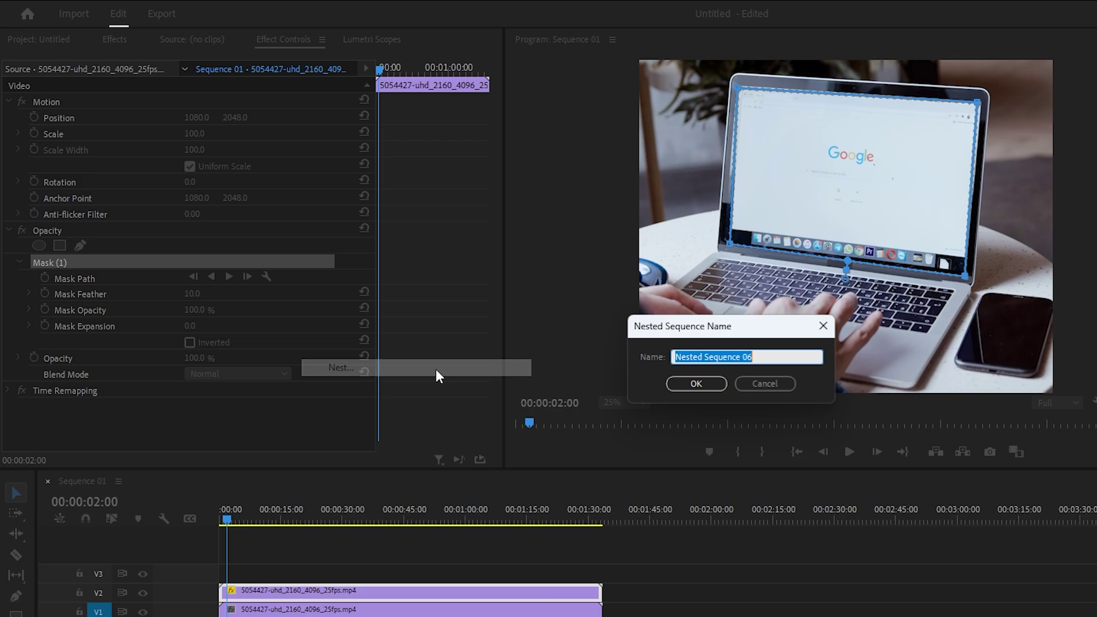
{"action": "left_click", "coordinate": [713, 383]}
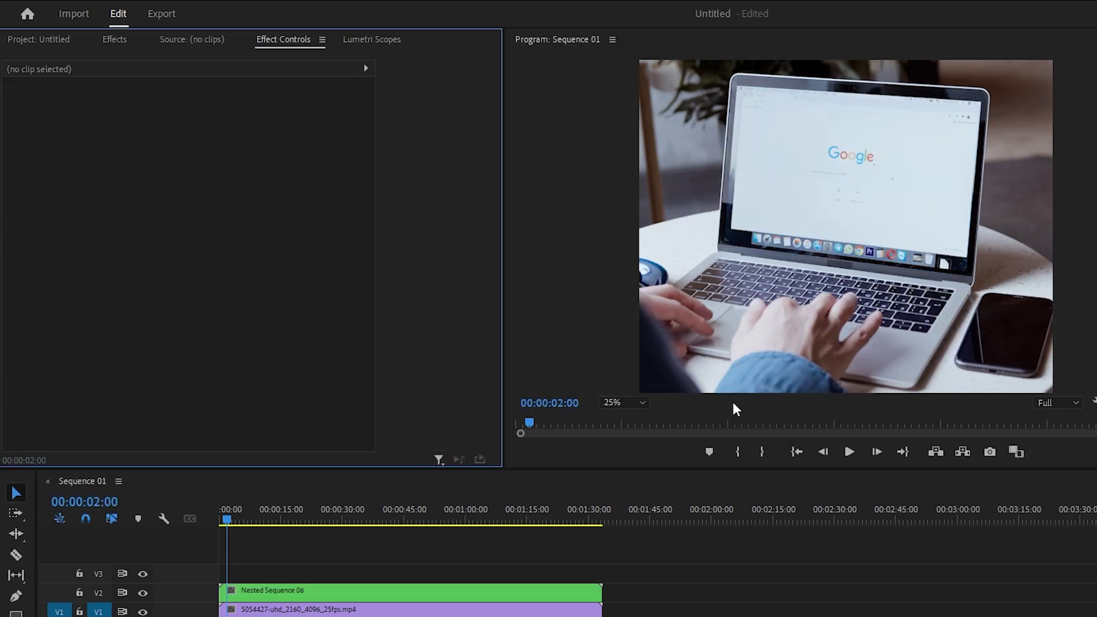
{"action": "left_click", "coordinate": [252, 590]}
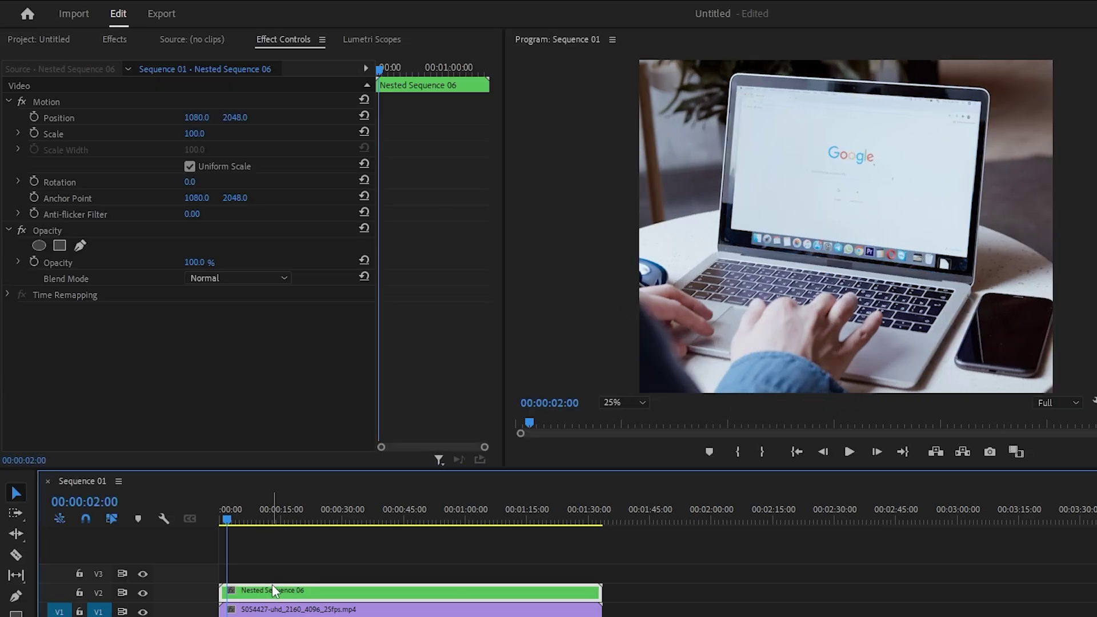
Step: Search the effects for 'uni ecto', apply uni.Ecto to Nested Sequence 06, and view its settings
{"action": "left_click", "coordinate": [108, 38]}
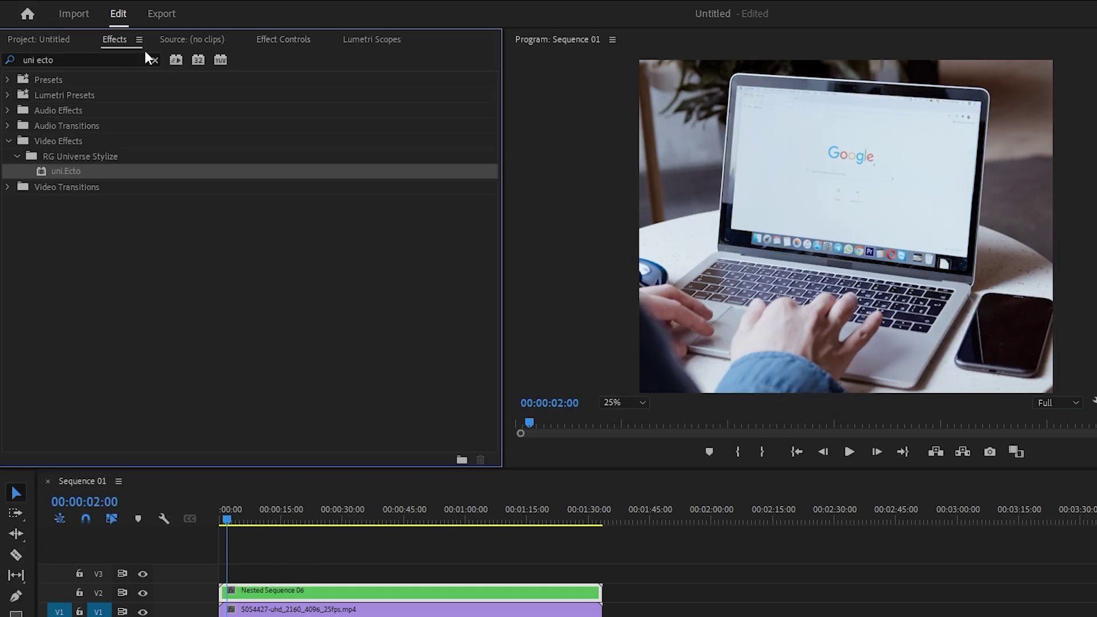
{"action": "left_click", "coordinate": [109, 59]}
{"action": "type", "text": "uni ecto"}
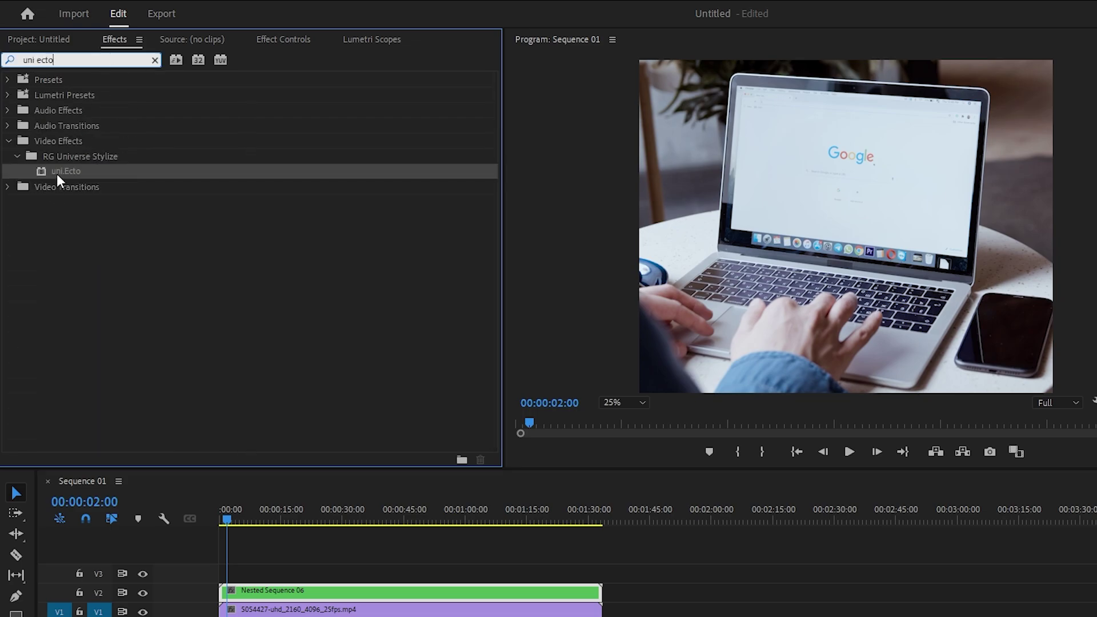
{"action": "mouse_move", "coordinate": [56, 172]}
{"action": "left_mouse_down"}
{"action": "mouse_move", "coordinate": [262, 518]}
{"action": "mouse_move", "coordinate": [290, 591]}
{"action": "left_mouse_up"}
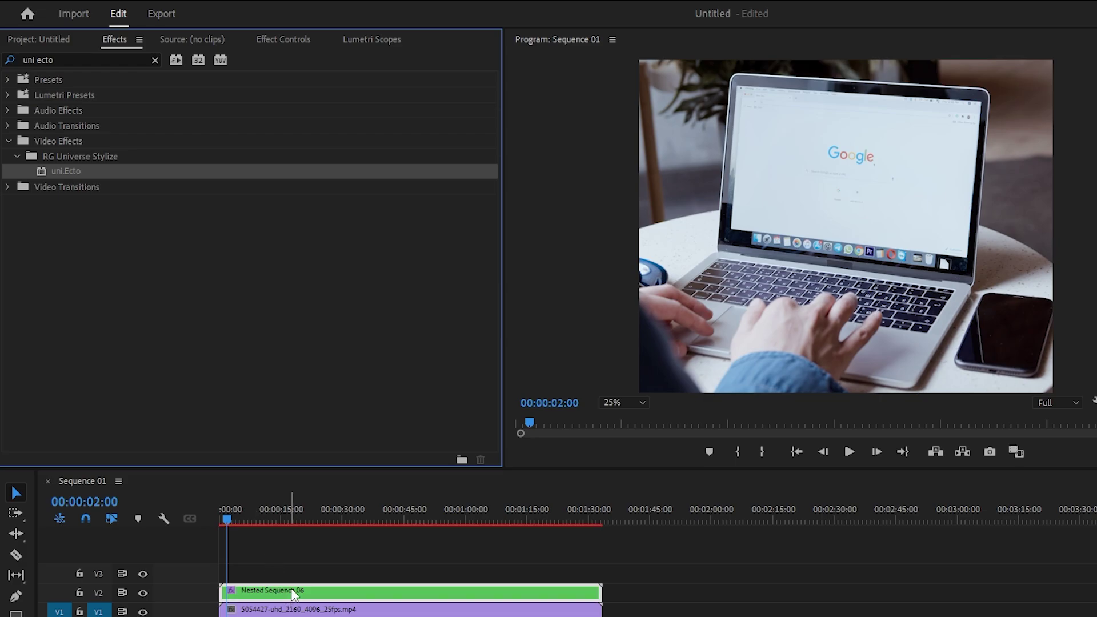
{"action": "left_click", "coordinate": [281, 40]}
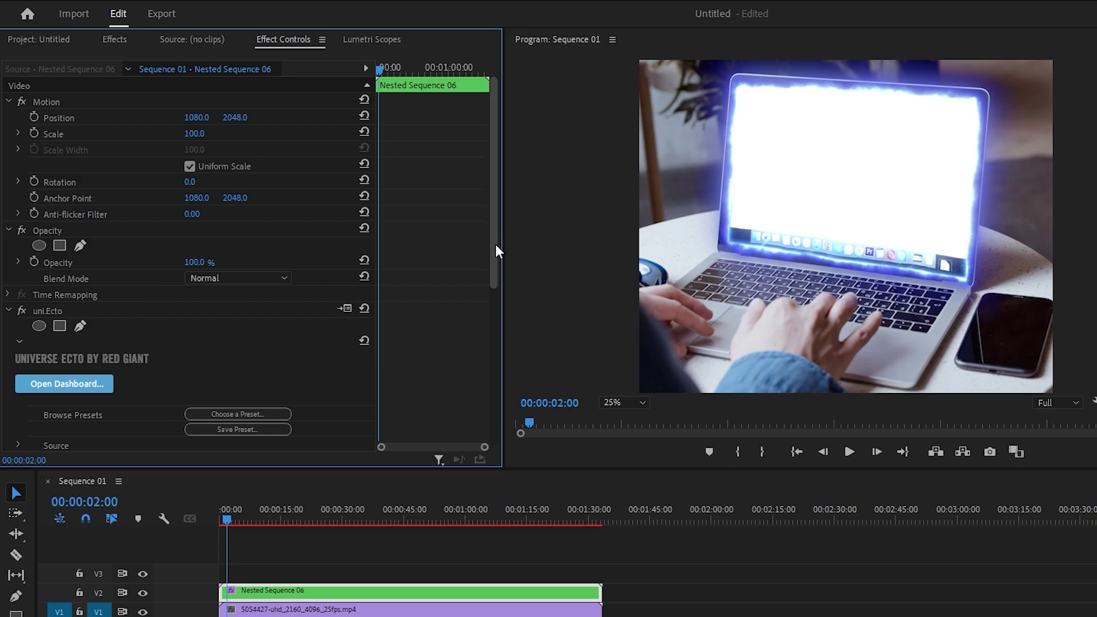
{"action": "left_click_drag", "start_coordinate": [495, 287], "coordinate": [491, 261]}
{"action": "scroll", "coordinate": [492, 312], "scroll_direction": "down", "scroll_amount": 1}
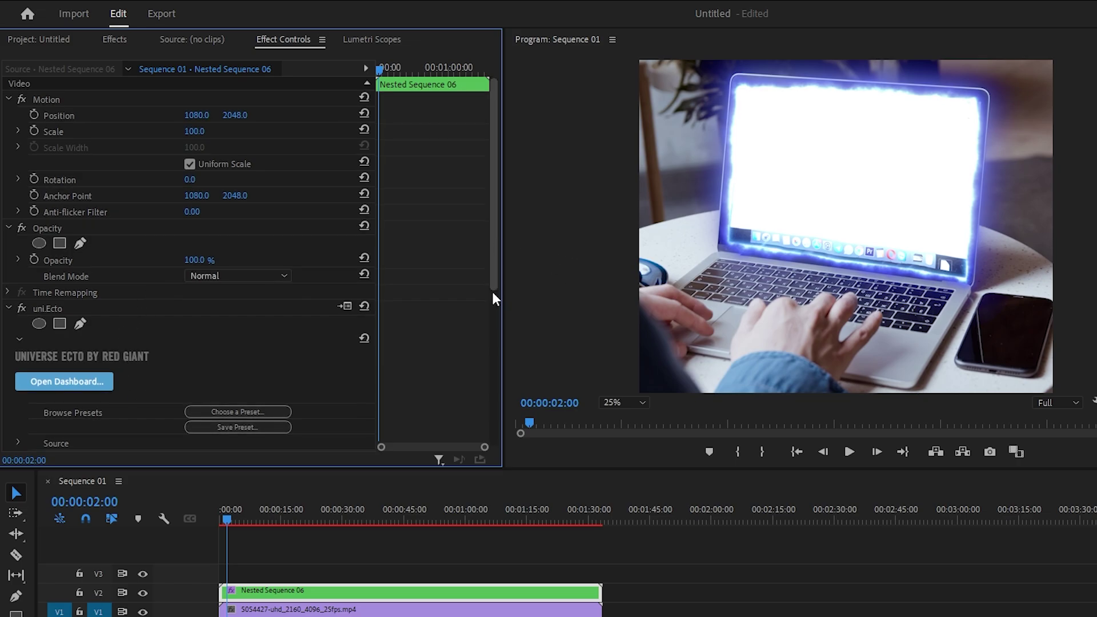
{"action": "scroll", "coordinate": [492, 291], "scroll_direction": "down", "scroll_amount": 3}
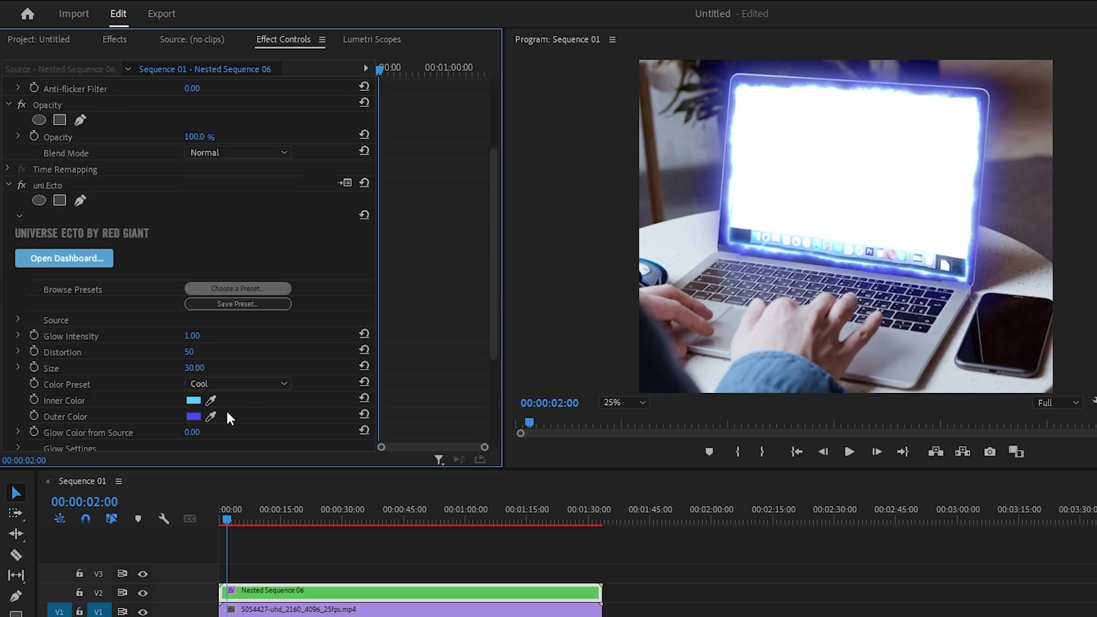
{"action": "left_click", "coordinate": [195, 401]}
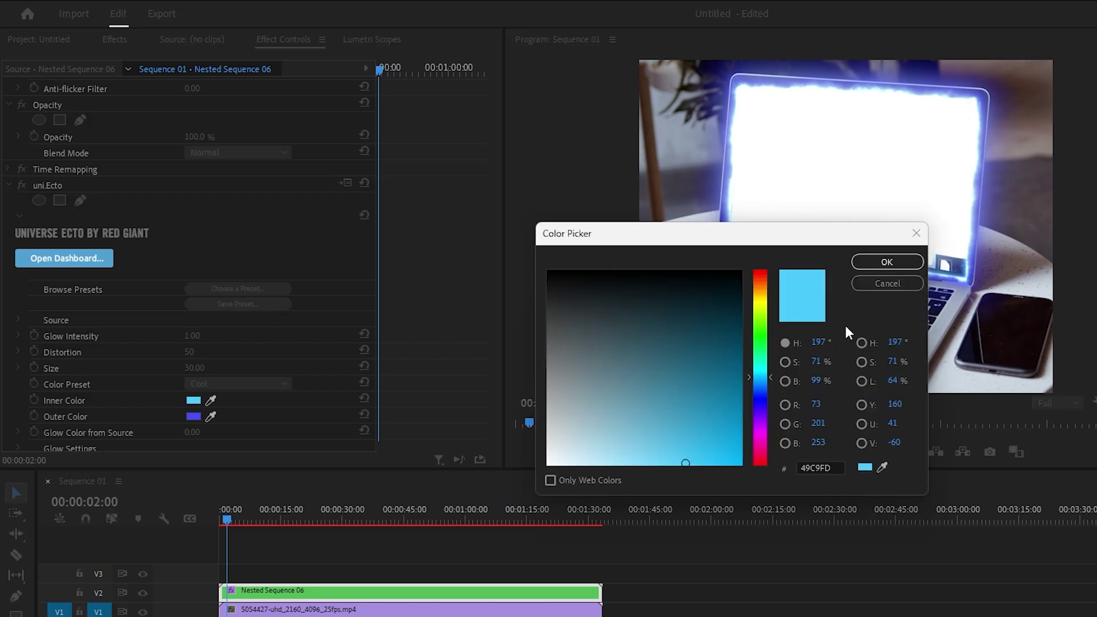
{"action": "left_click", "coordinate": [764, 396]}
{"action": "left_click", "coordinate": [887, 284]}
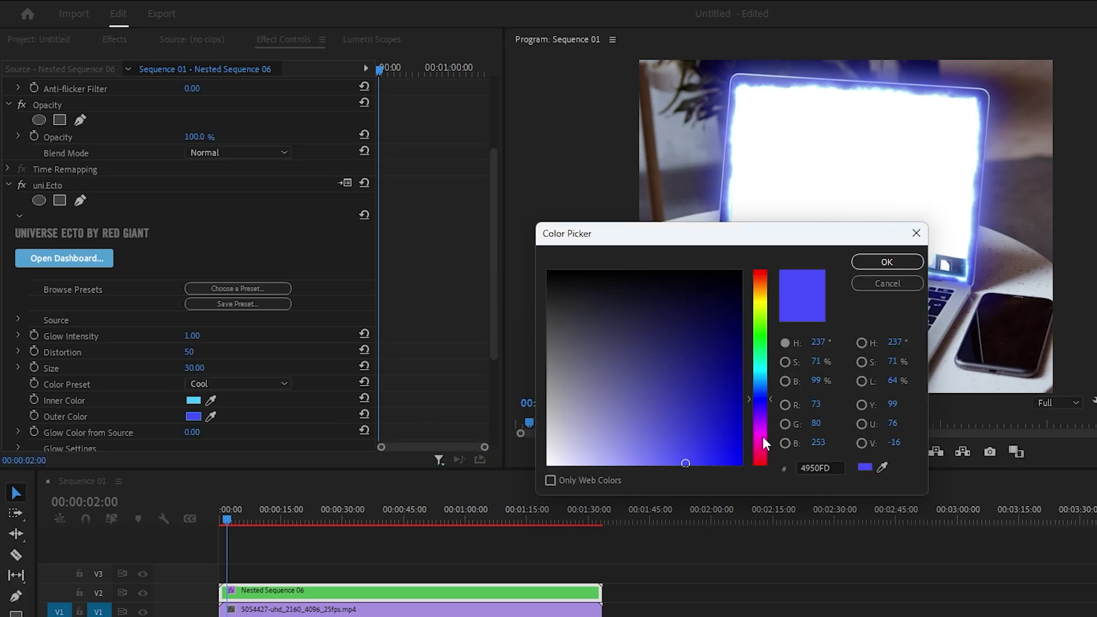
{"action": "left_click", "coordinate": [887, 258]}
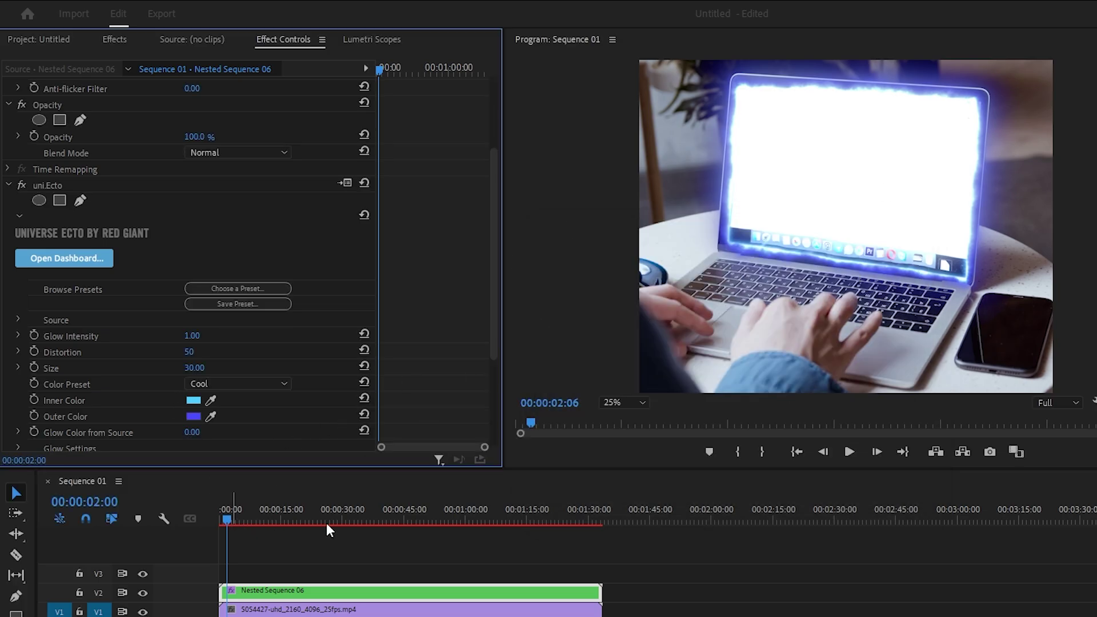
Step: Preview a later frame and raise uni.Ecto Distortion from 50 to 146
{"action": "left_click", "coordinate": [301, 511]}
{"action": "left_click_drag", "start_coordinate": [305, 515], "coordinate": [494, 514]}
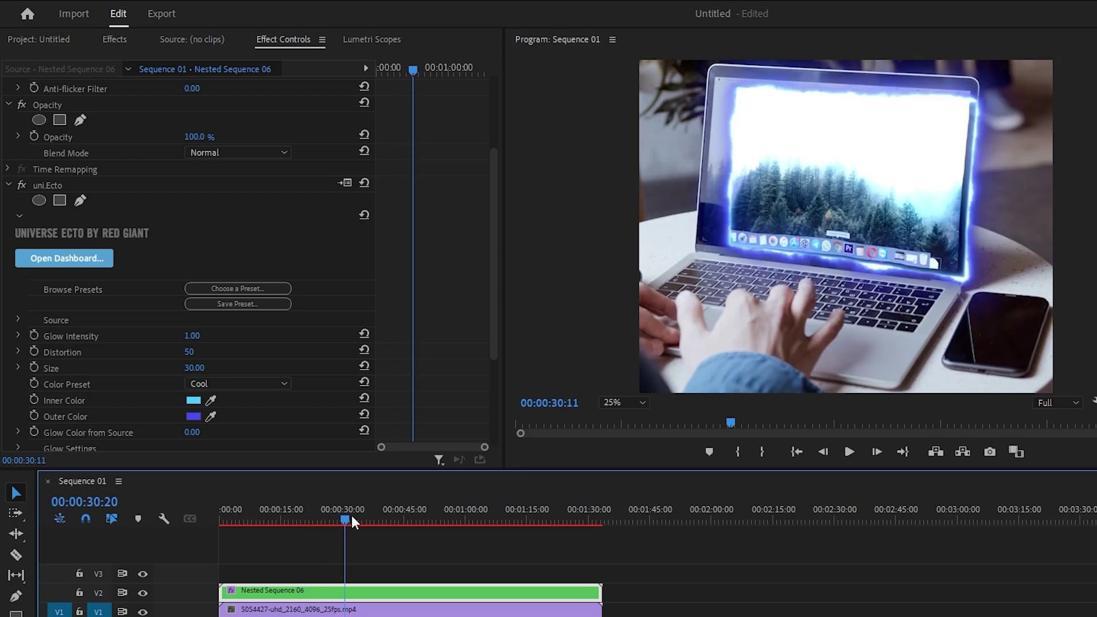
{"action": "scroll", "coordinate": [358, 413], "scroll_direction": "down", "scroll_amount": 1}
{"action": "scroll", "coordinate": [356, 407], "scroll_direction": "down", "scroll_amount": 3}
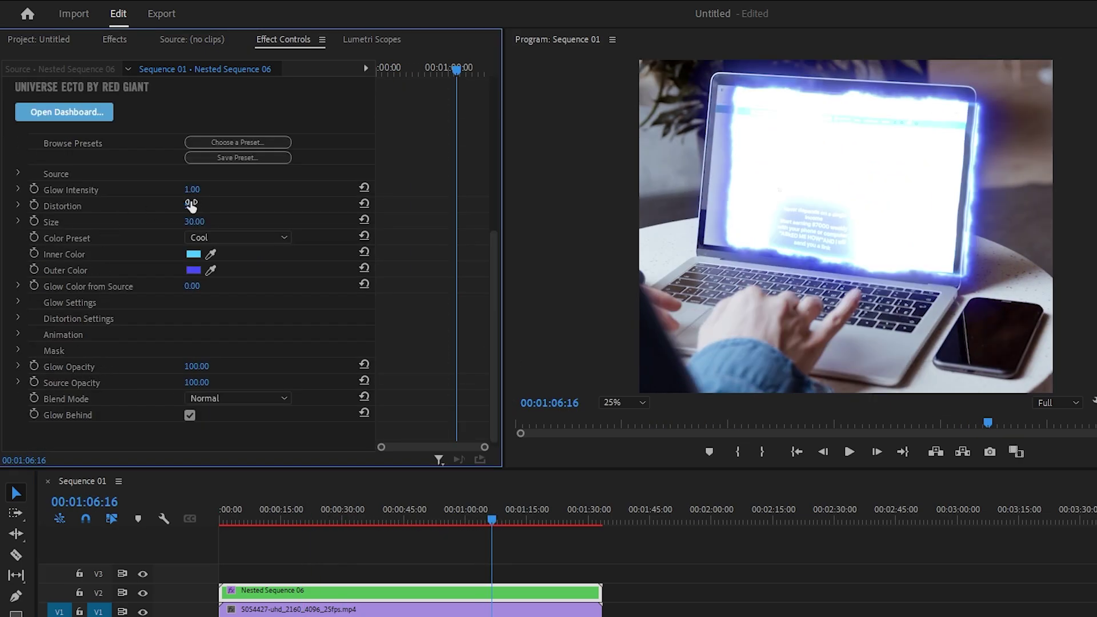
{"action": "left_click_drag", "start_coordinate": [189, 204], "coordinate": [200, 204]}
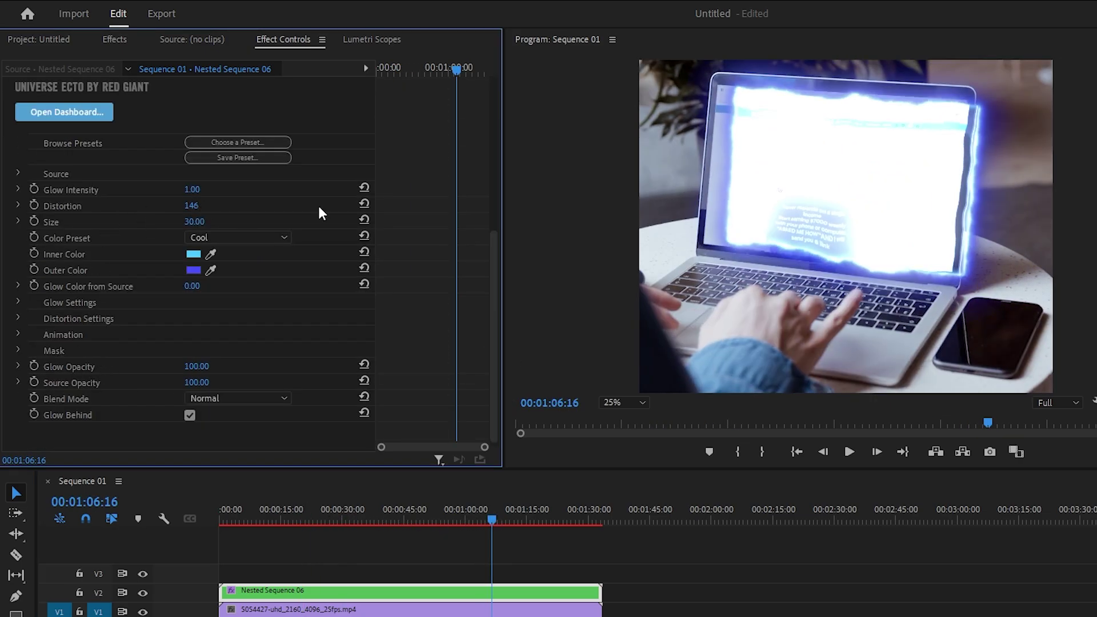
{"action": "left_click_drag", "start_coordinate": [491, 519], "coordinate": [223, 519]}
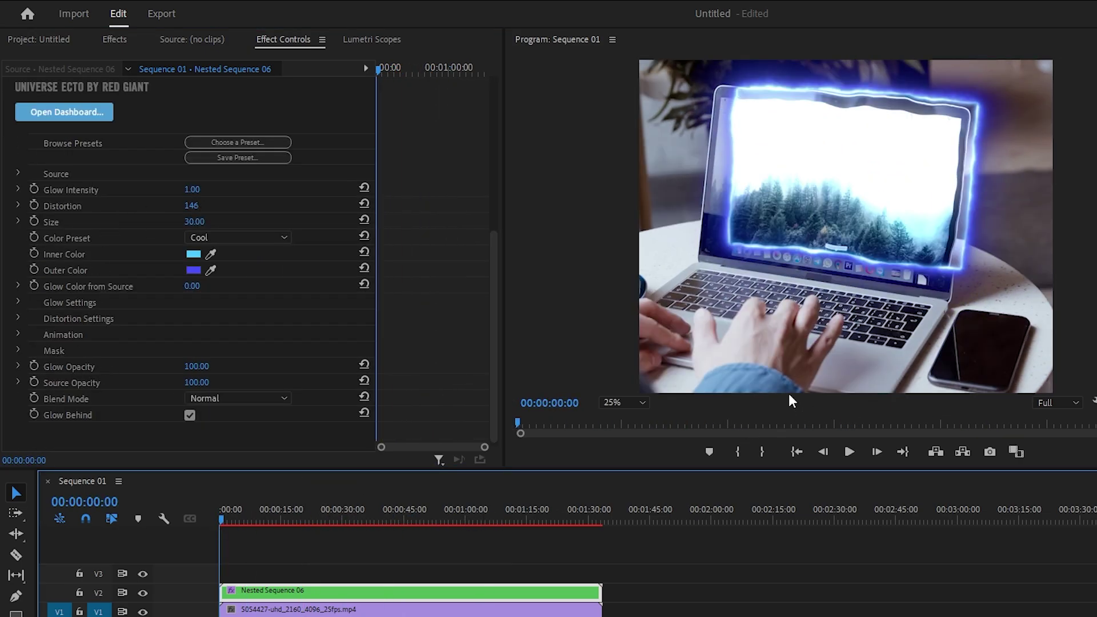